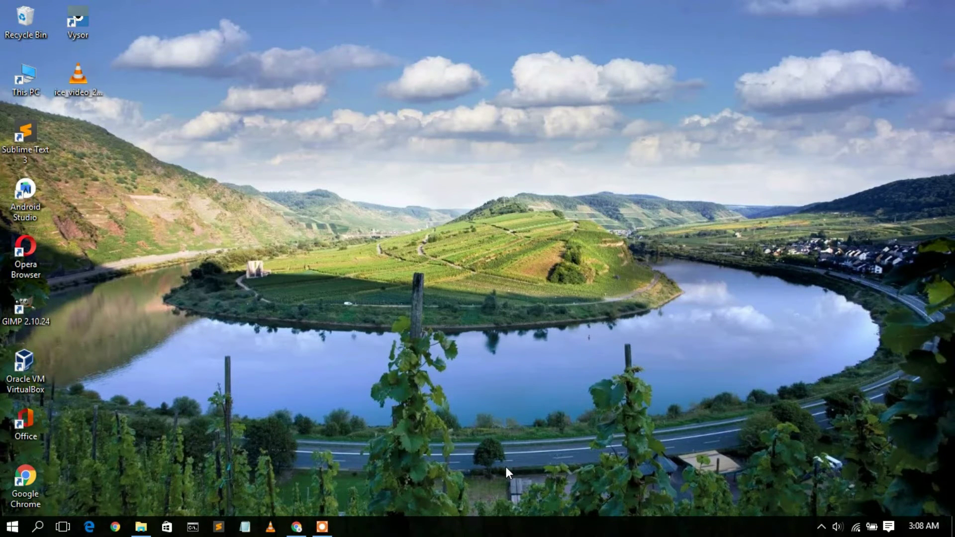
# - Search Google in Chrome for 'visual studio code download' and open the official download page
pyautogui.click(296, 527)
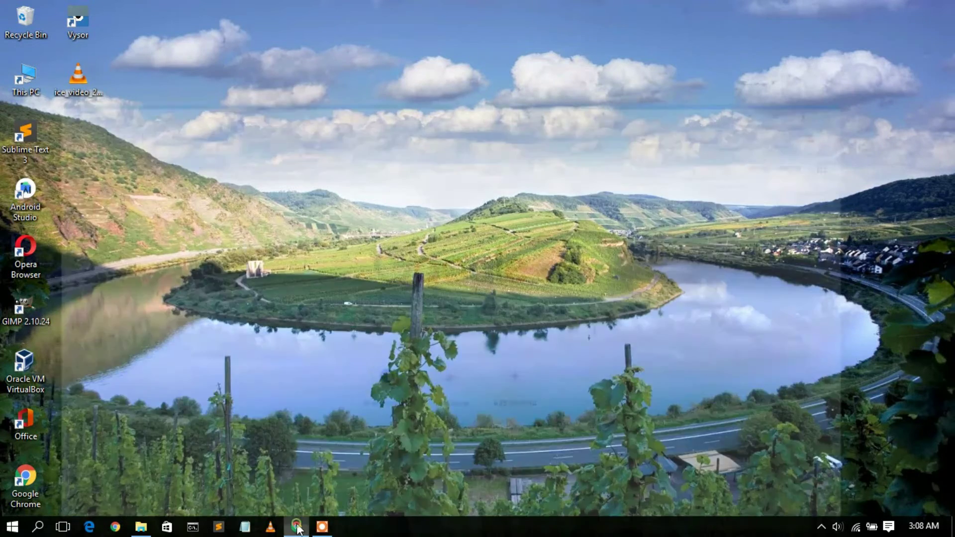
pyautogui.write('visu')
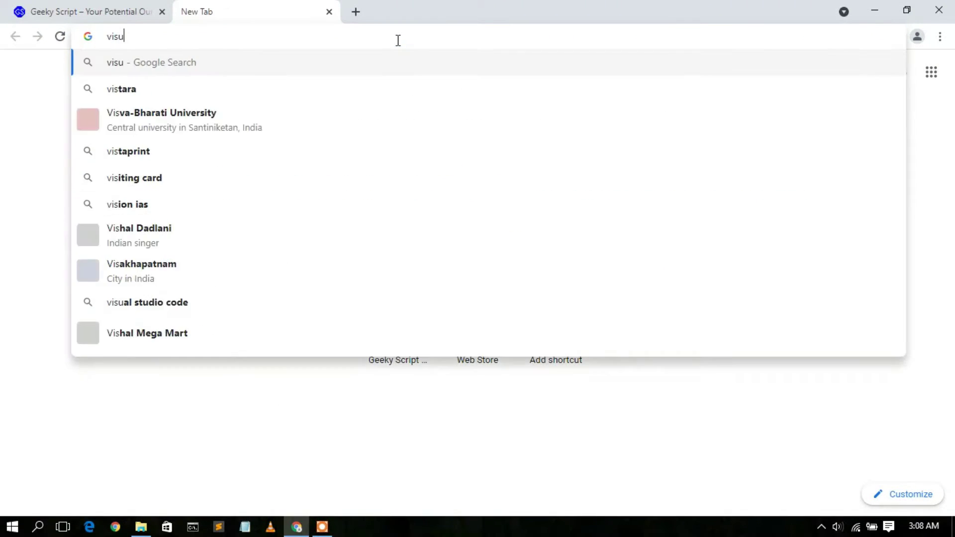
pyautogui.press('Down')
pyautogui.press('Down')
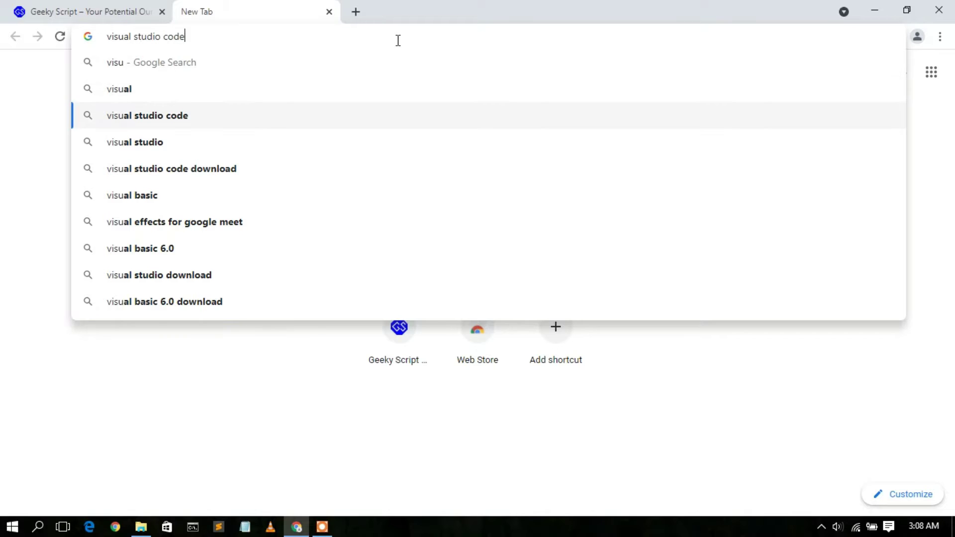
pyautogui.press('Down')
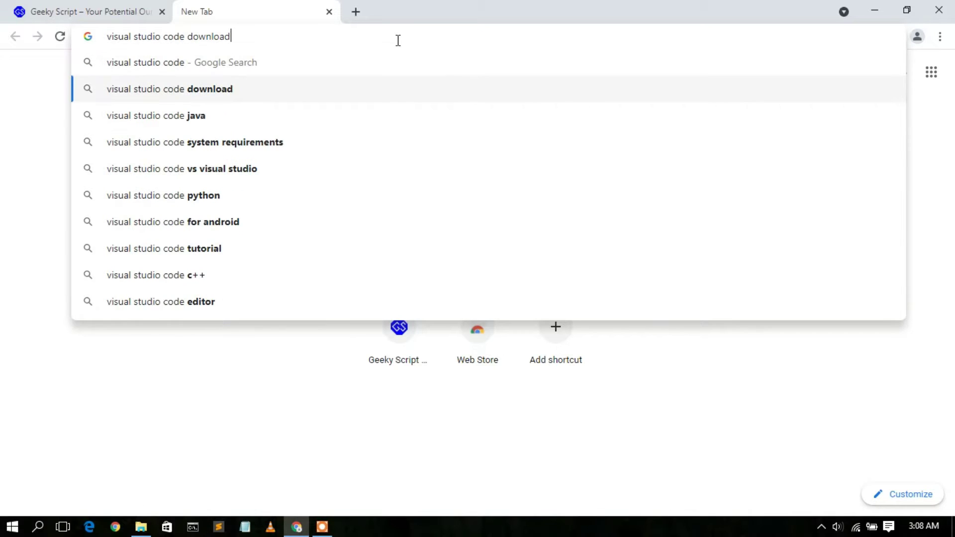
pyautogui.press('Return')
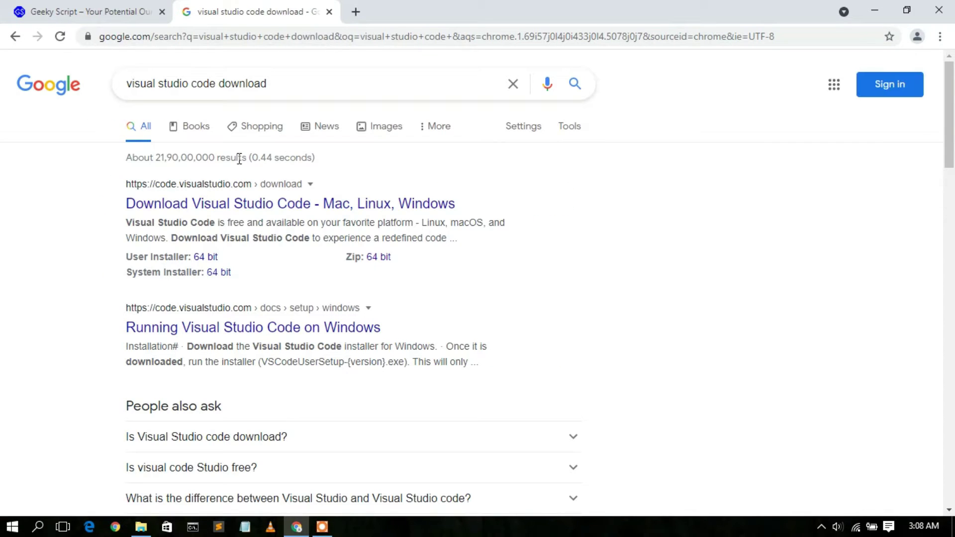
pyautogui.click(229, 203)
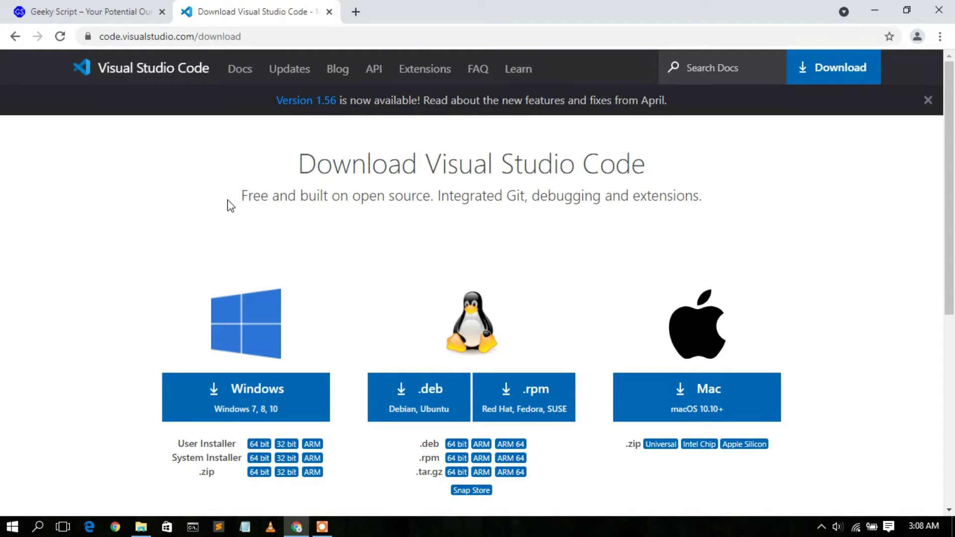
# - Start downloading the Windows installer from code.visualstudio.com and show the full downloads list
pyautogui.scroll(-3, 228, 204)
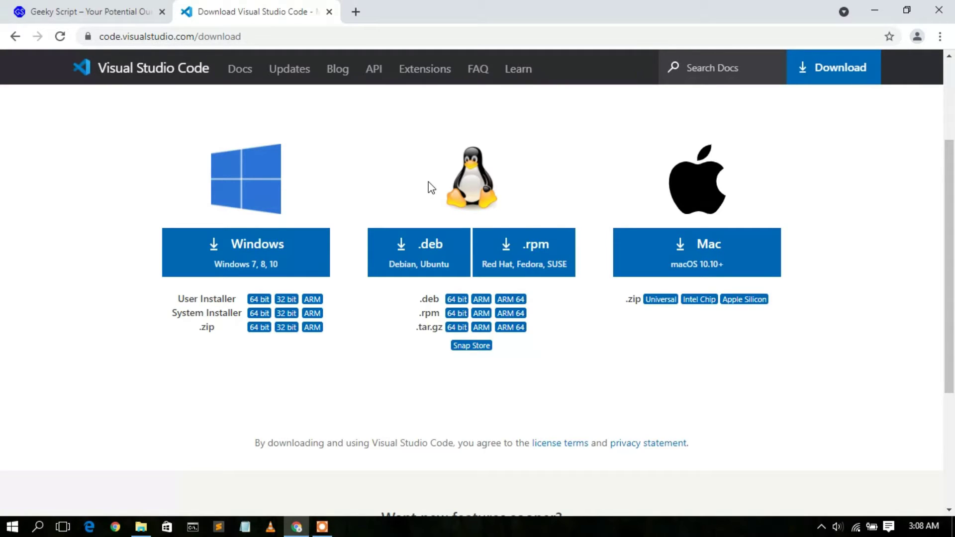
pyautogui.click(237, 262)
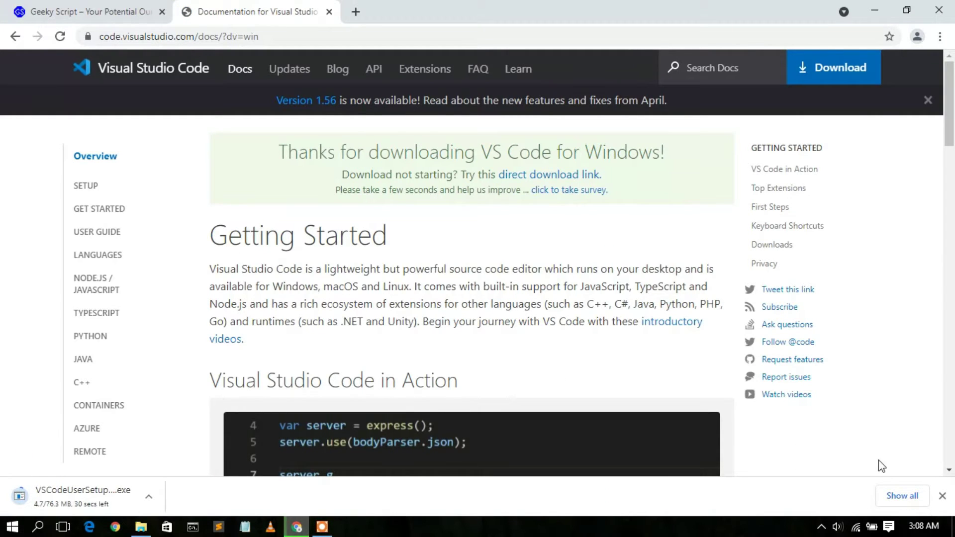
pyautogui.click(902, 496)
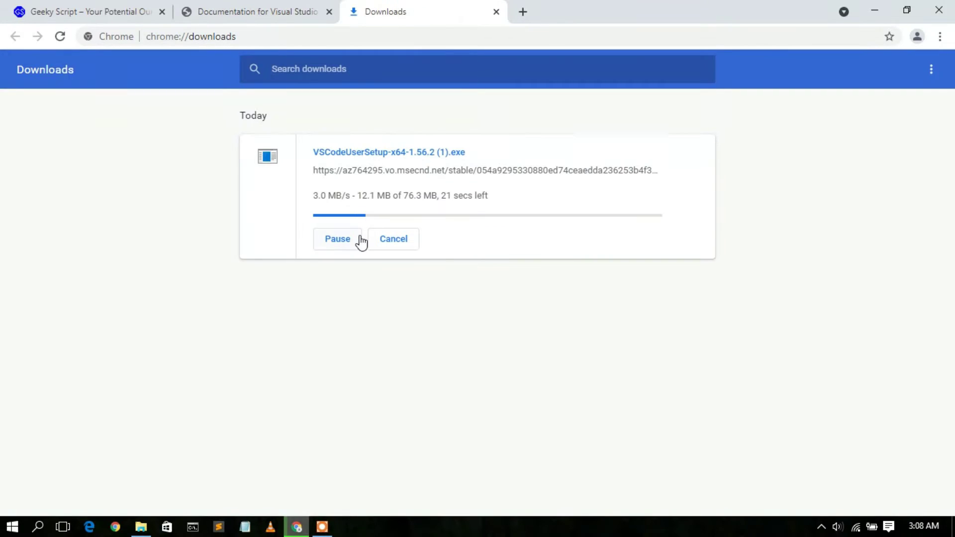
# - Cancel and remove the VSCodeUserSetup-x64-1.56.2 (1).exe download, then minimize Chrome
pyautogui.click(348, 239)
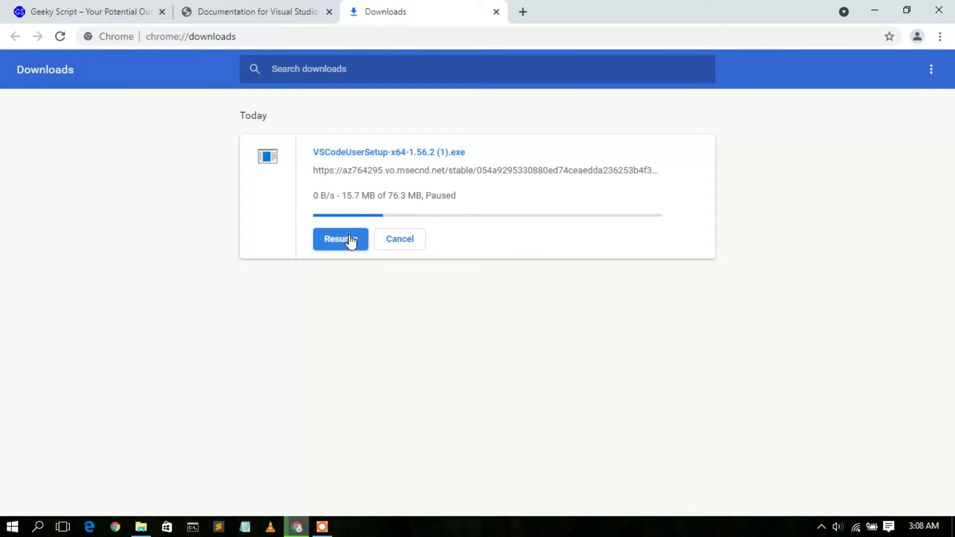
pyautogui.click(398, 239)
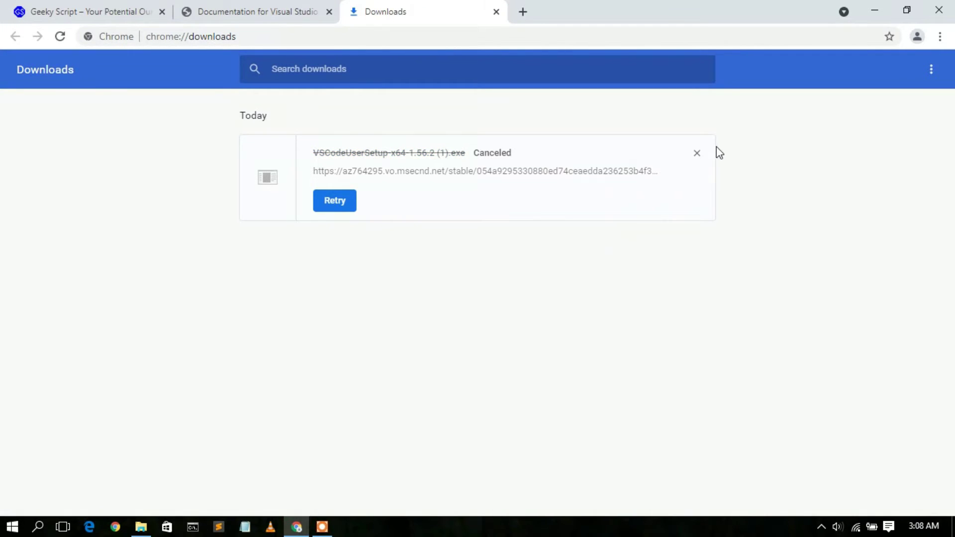
pyautogui.click(694, 151)
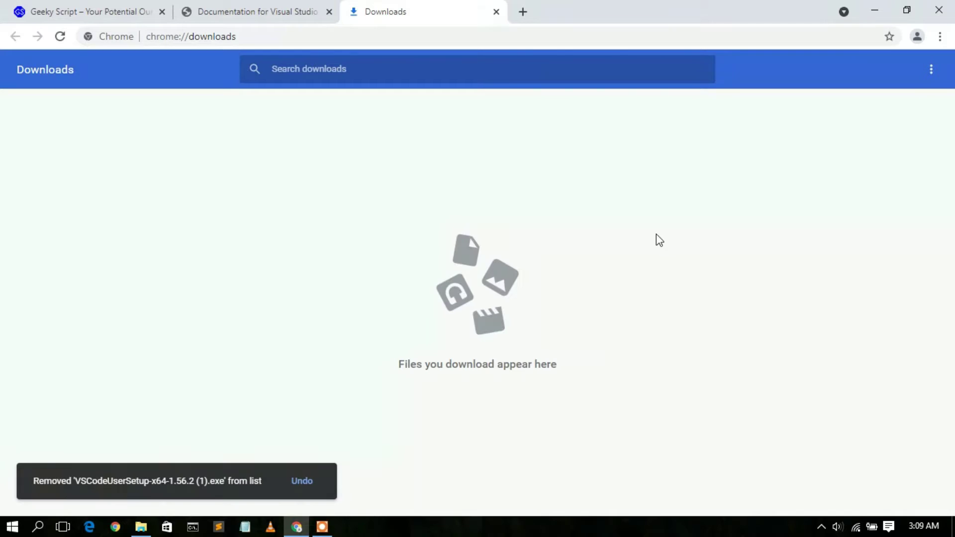
pyautogui.click(875, 13)
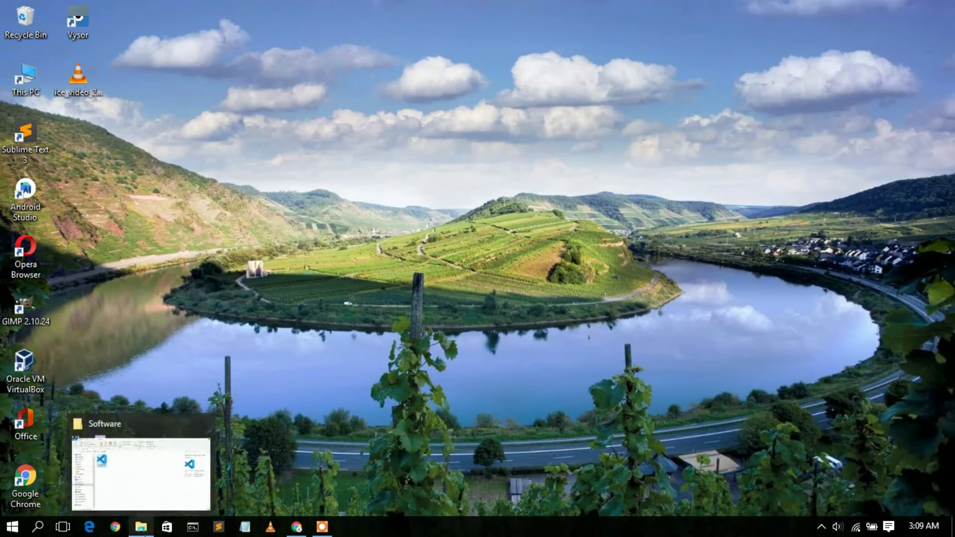
# - Run VSCodeUserSetup-x64-1.56.2 from the Software folder, then minimize the folder window
pyautogui.click(141, 528)
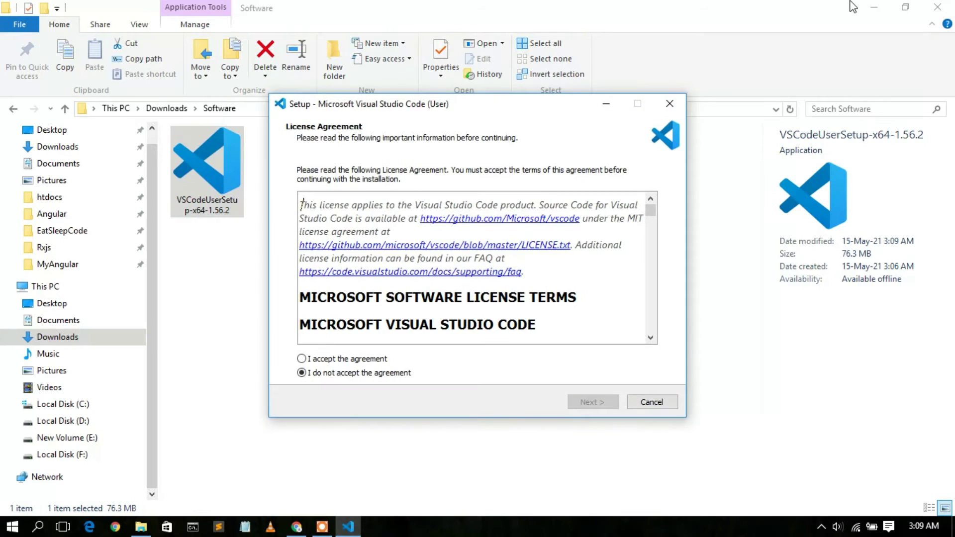
pyautogui.click(873, 6)
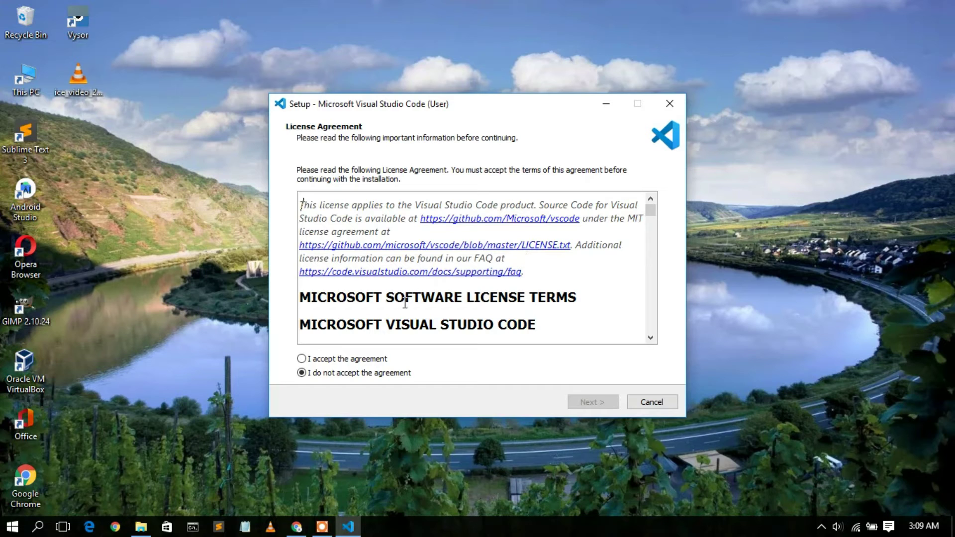
# - Accept the license and keep the default AppData\Local\Programs\Microsoft VS Code install folder
pyautogui.moveTo(652, 215); pyautogui.dragTo(652, 335)
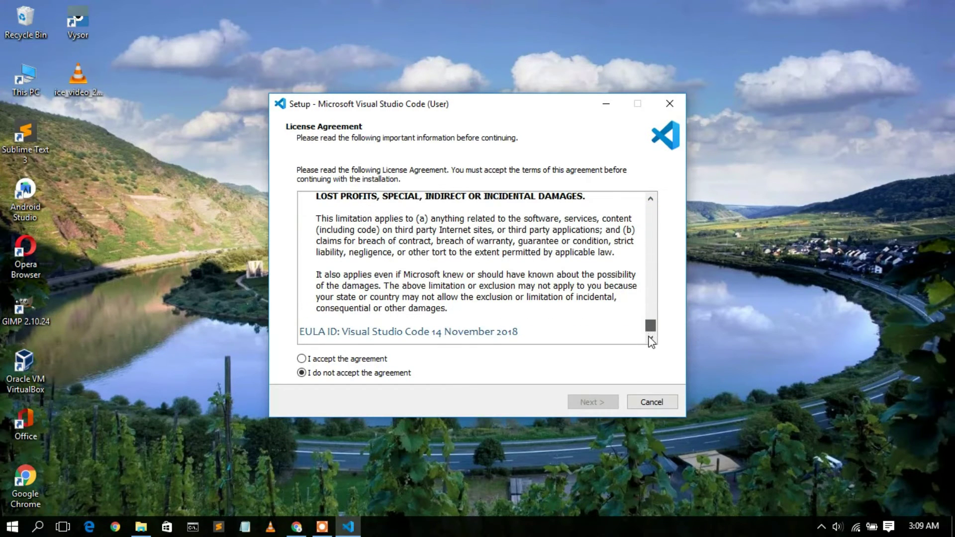
pyautogui.click(326, 362)
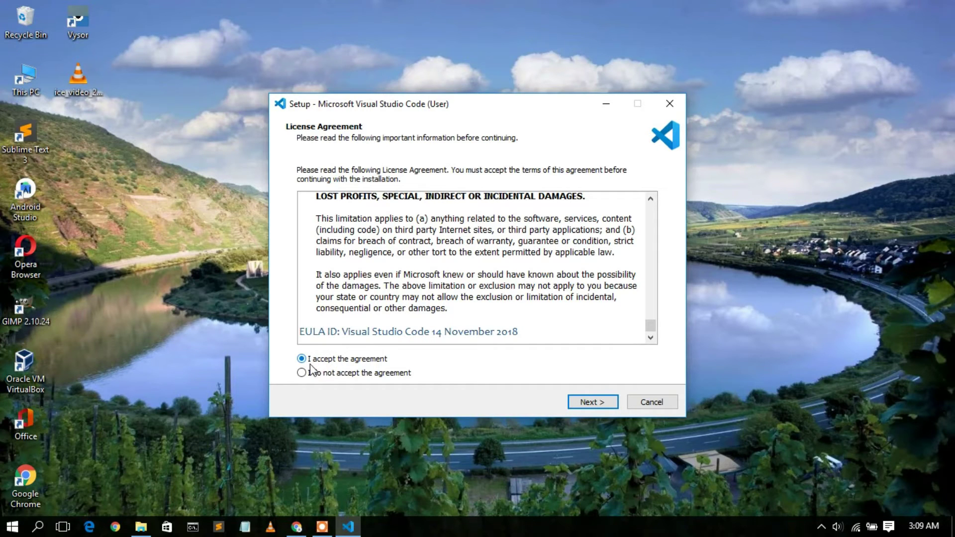
pyautogui.click(588, 403)
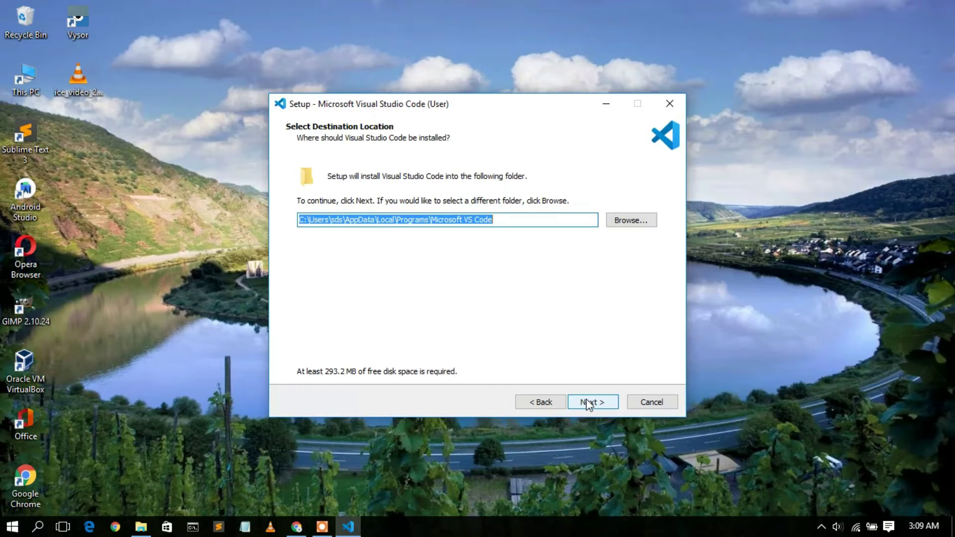
pyautogui.moveTo(366, 219); pyautogui.dragTo(442, 220)
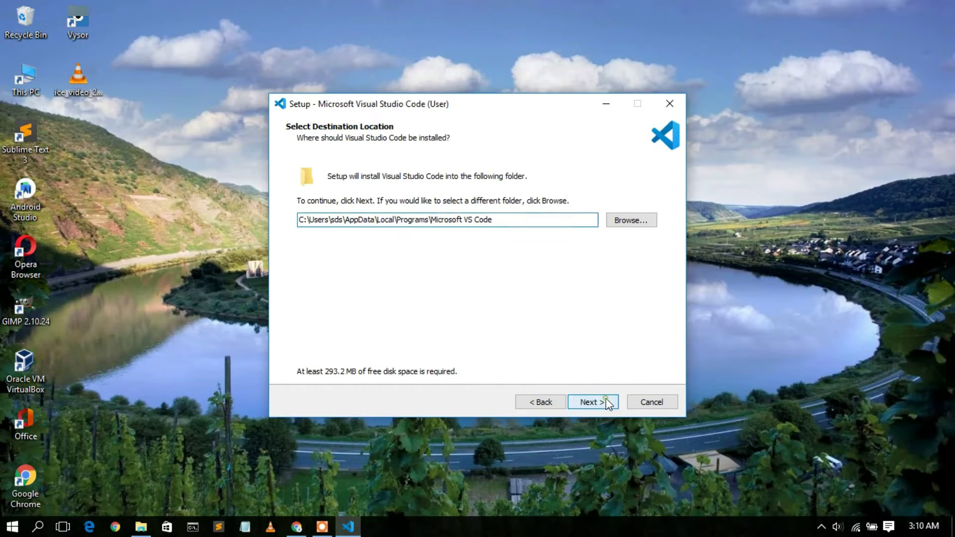
pyautogui.click(591, 402)
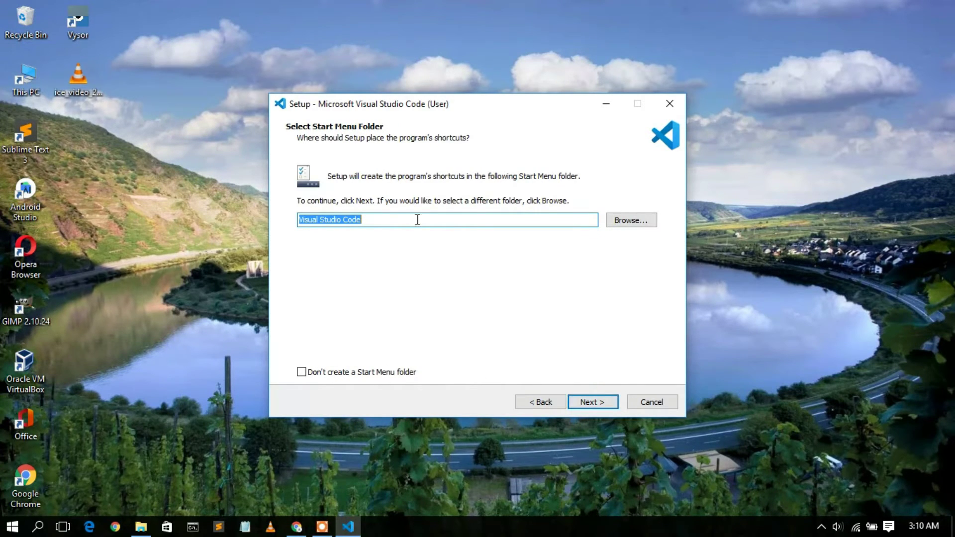
# - Keep the default Start Menu folder name and move on to additional tasks
pyautogui.click(375, 219)
pyautogui.moveTo(371, 218); pyautogui.dragTo(295, 220)
pyautogui.click(350, 222)
pyautogui.click(396, 239)
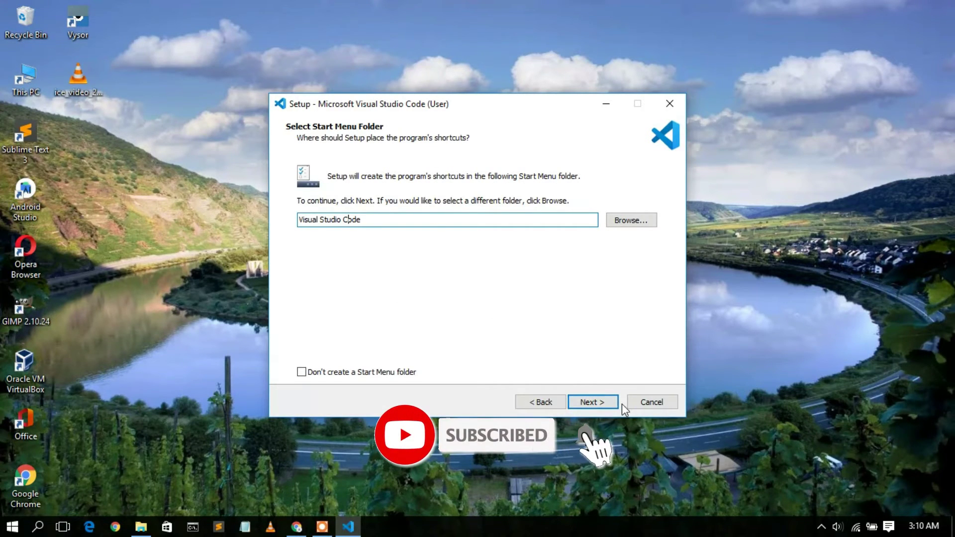
pyautogui.click(606, 403)
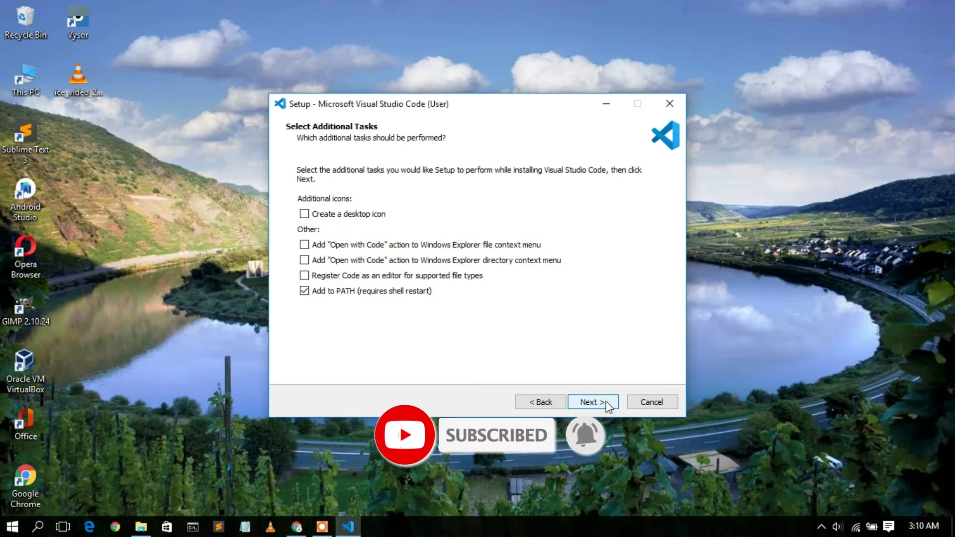
# - Enable the desktop icon and Open with Code for files and folders
pyautogui.click(367, 215)
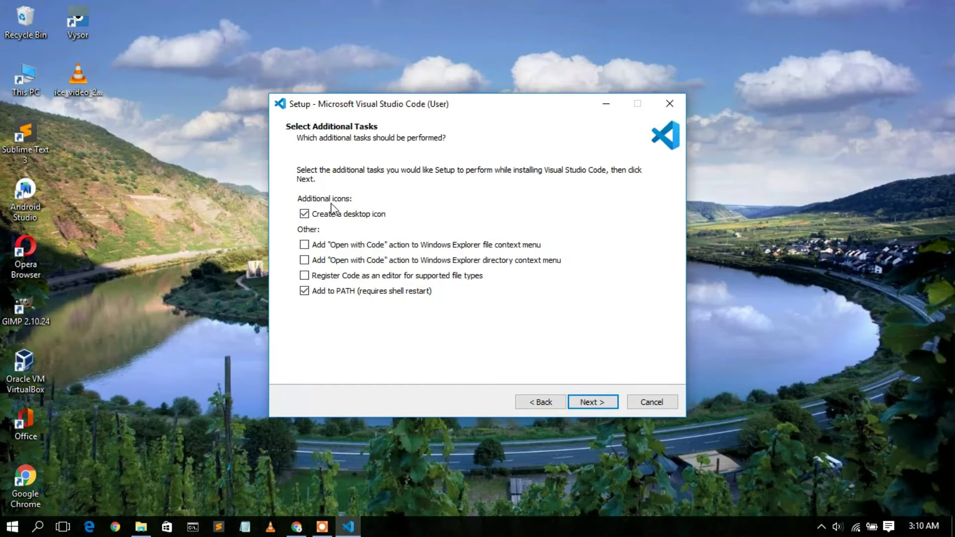
pyautogui.click(358, 244)
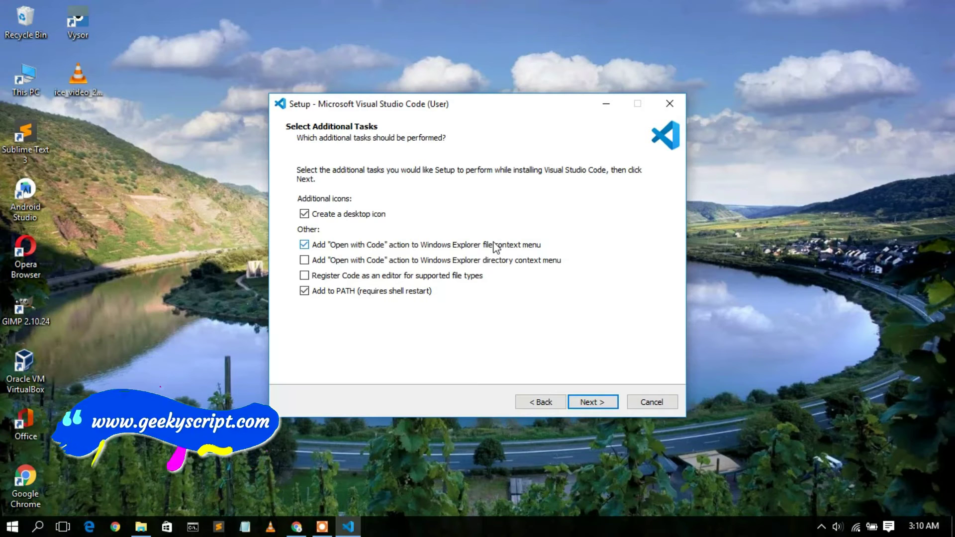
pyautogui.click(391, 263)
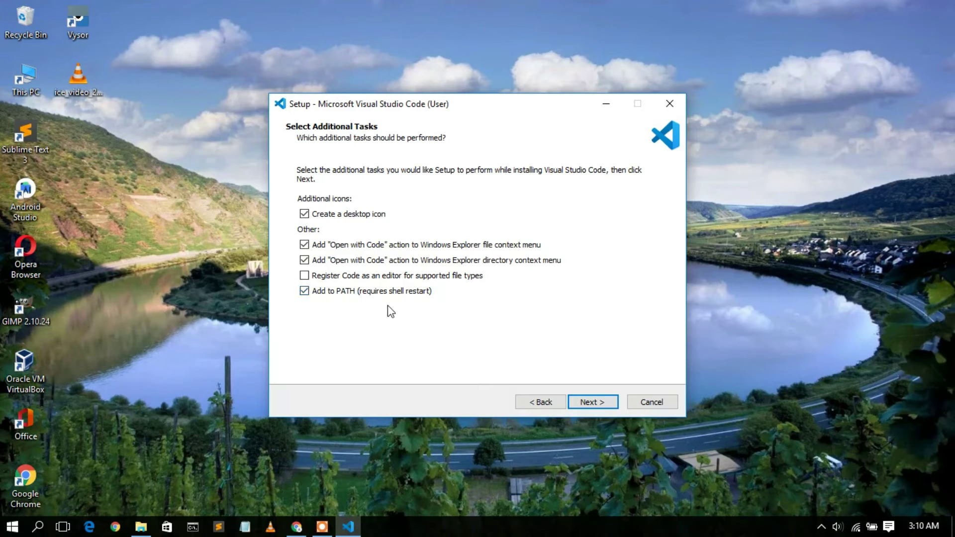
pyautogui.click(603, 403)
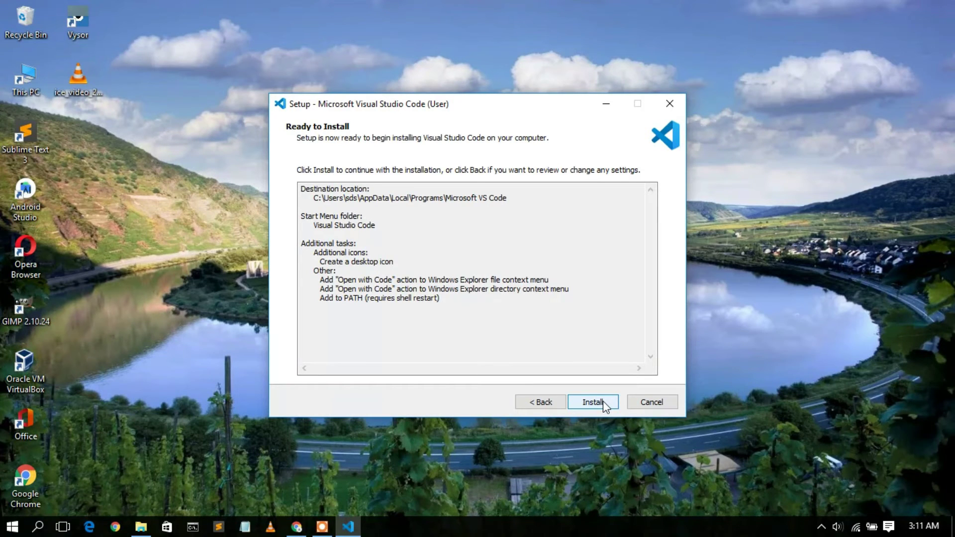
# - Install Visual Studio Code and finish setup with Launch Visual Studio Code checked
pyautogui.click(603, 401)
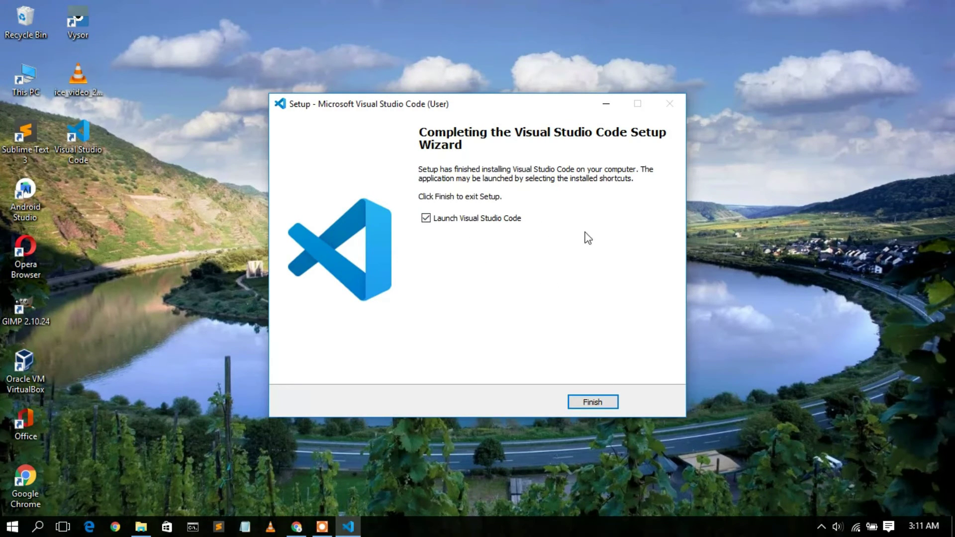
pyautogui.click(601, 403)
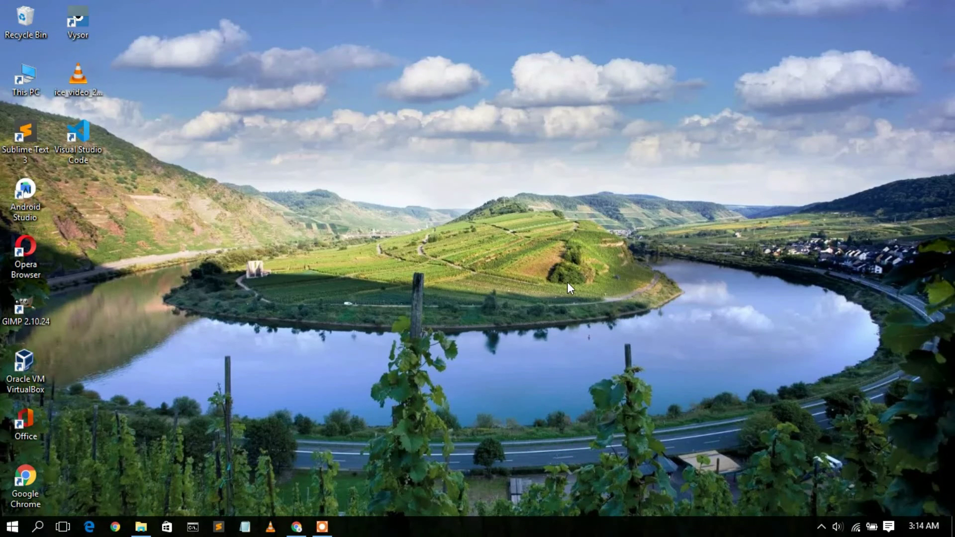
# - Restore Chrome and scroll the geekyscript.com homepage down to Popular Blogs
pyautogui.click(297, 525)
pyautogui.click(153, 4)
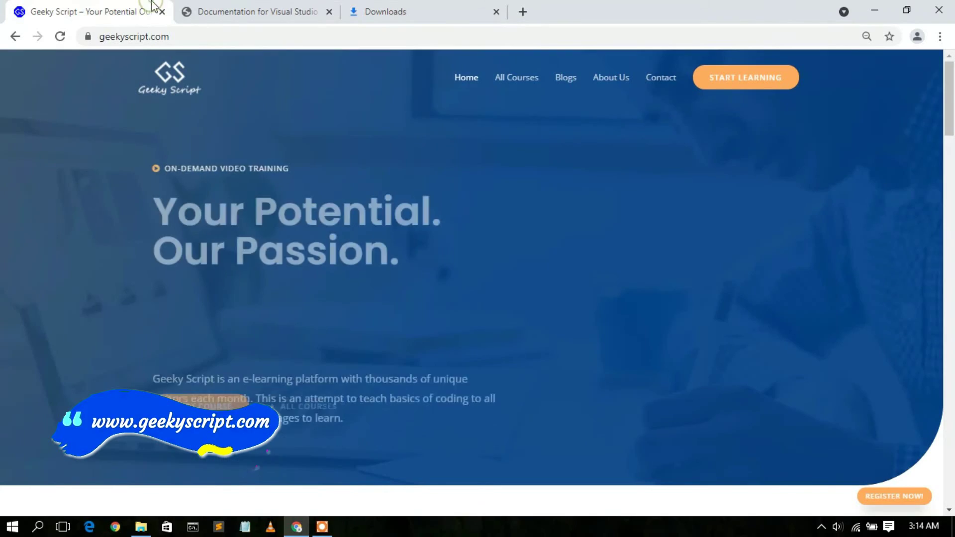
pyautogui.moveTo(951, 111); pyautogui.dragTo(953, 268)
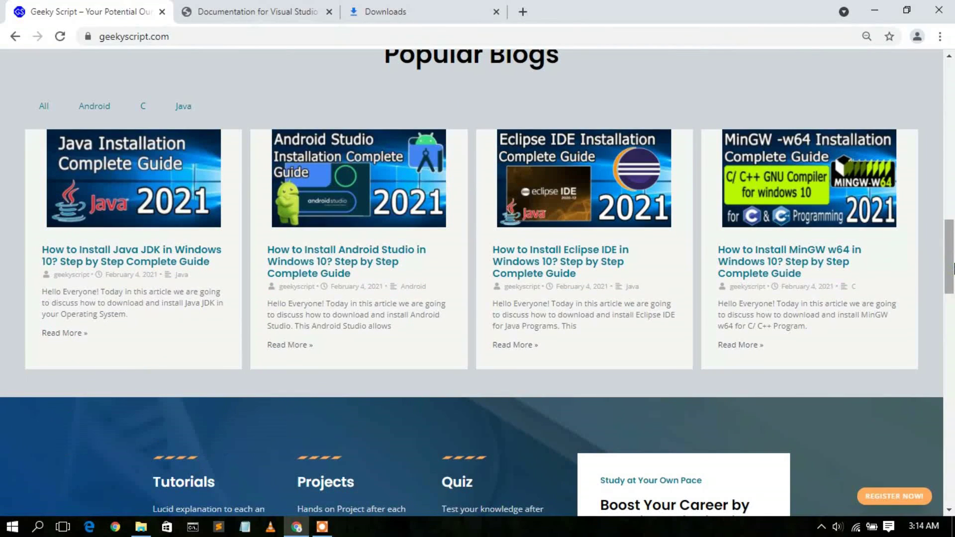